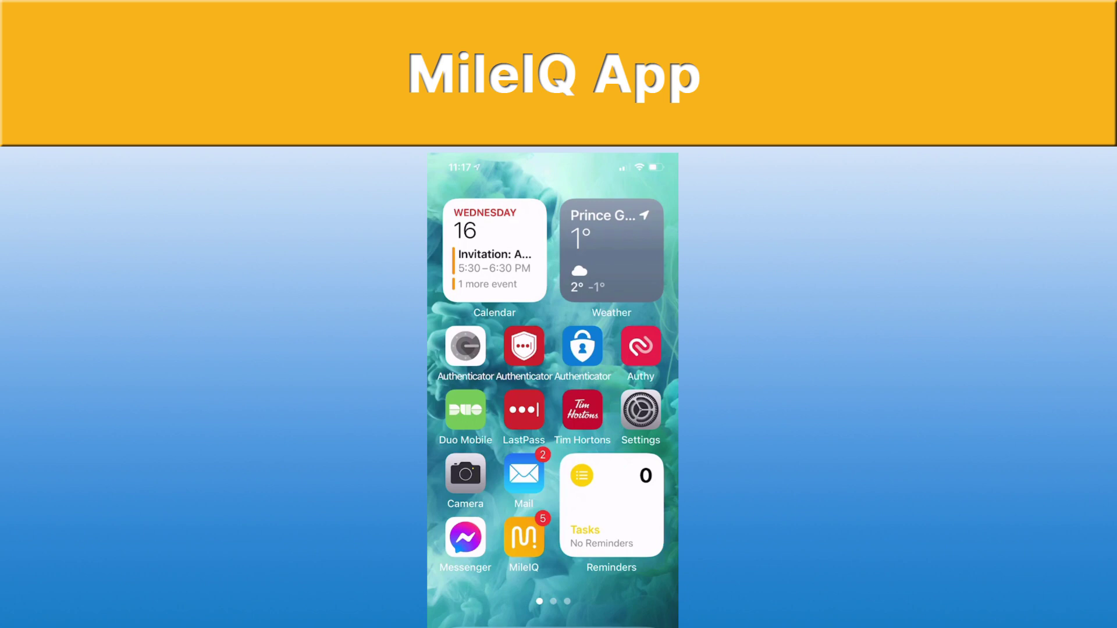
Step: Launch MileIQ and scroll through the December drives list and back to the top
{"action": "left_click", "coordinate": [524, 536]}
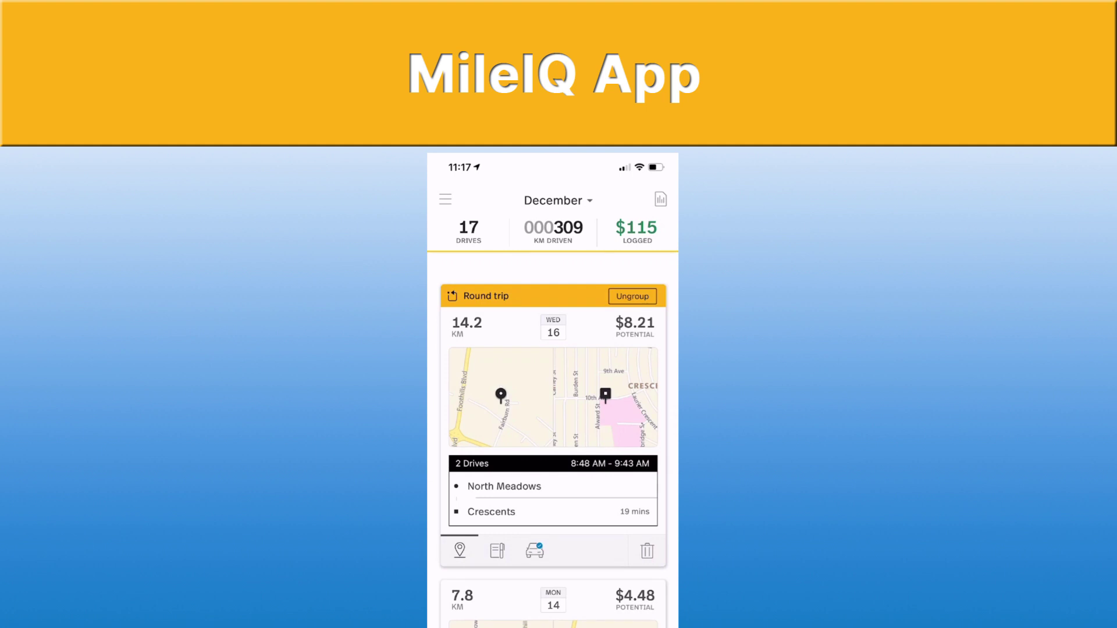
{"action": "scroll", "coordinate": [553, 431], "scroll_direction": "down", "scroll_amount": 10}
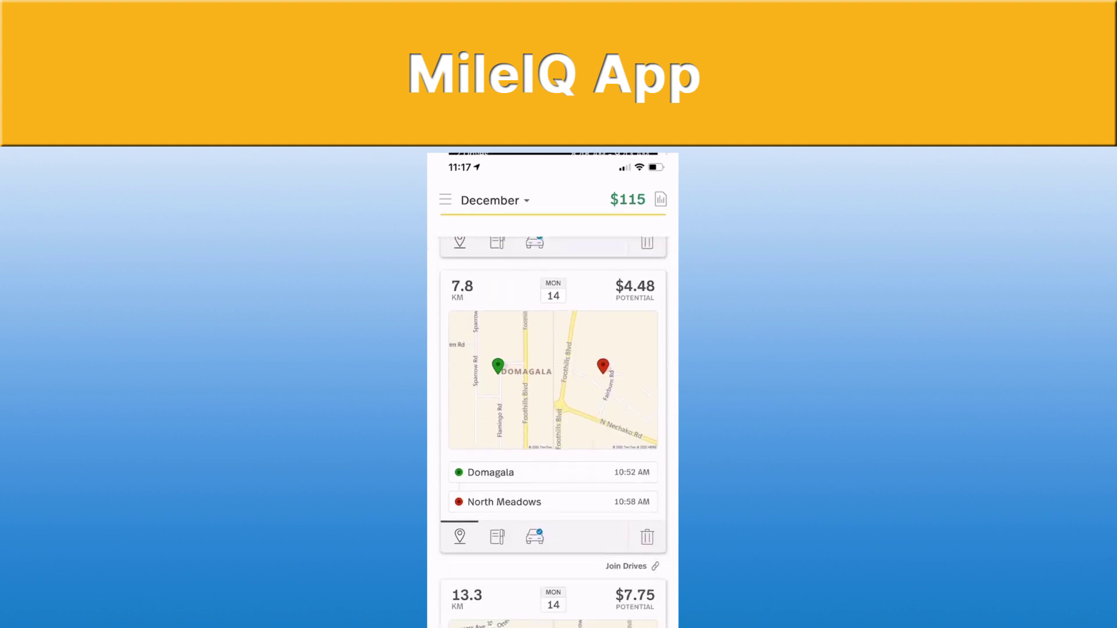
{"action": "scroll", "coordinate": [553, 431], "scroll_direction": "up", "scroll_amount": 10}
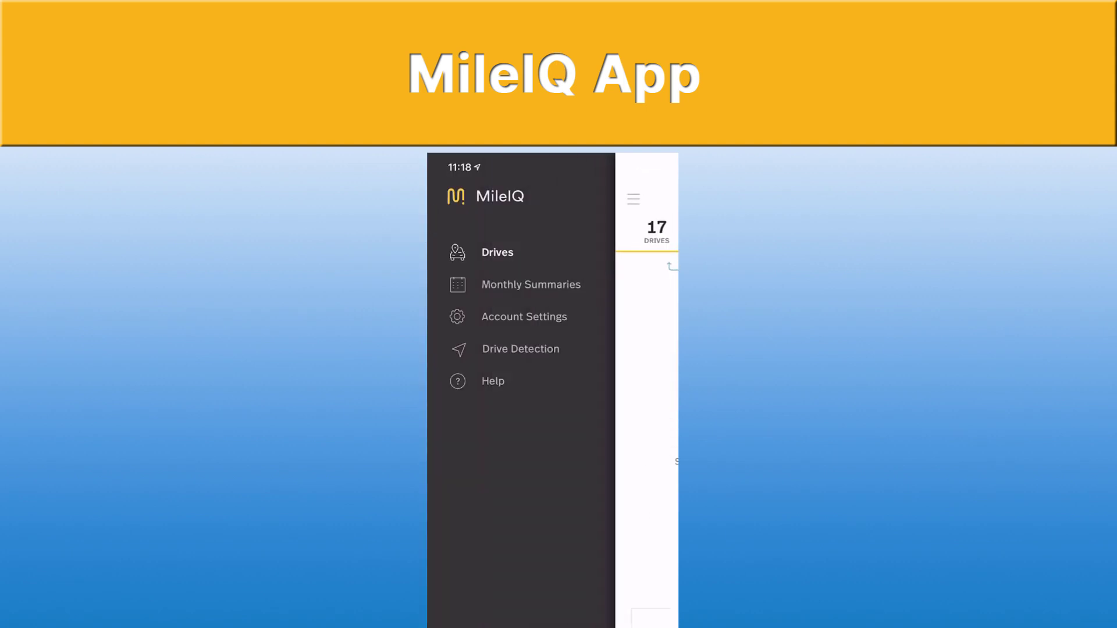
Step: View the December monthly summary of business and personal drives, then go to Account Settings
{"action": "left_click", "coordinate": [531, 285]}
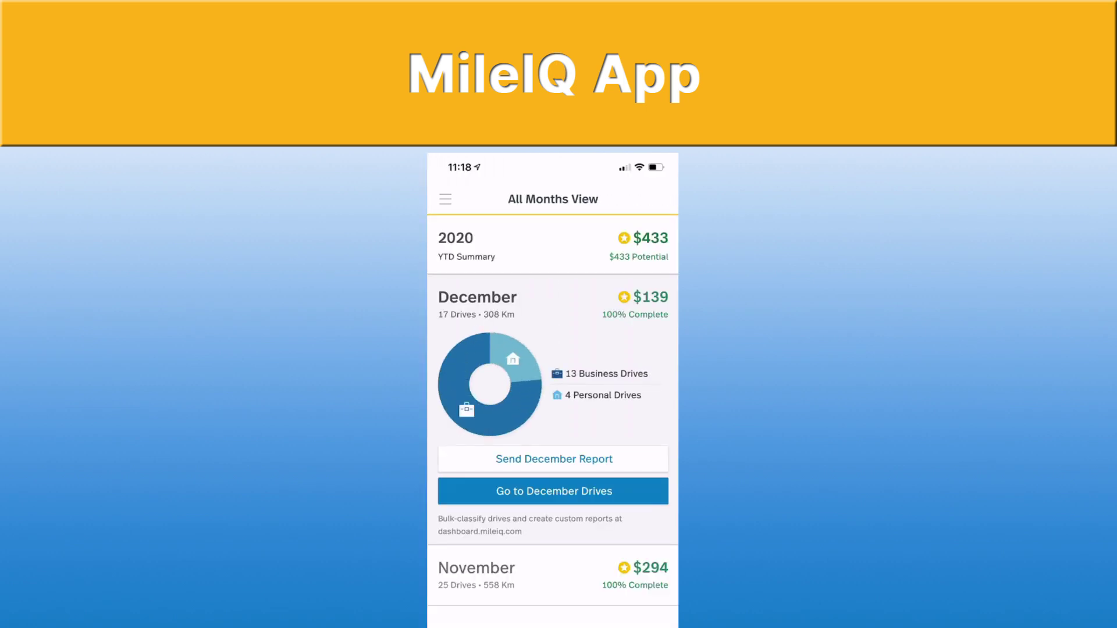
{"action": "left_click", "coordinate": [445, 199]}
{"action": "left_click", "coordinate": [512, 317]}
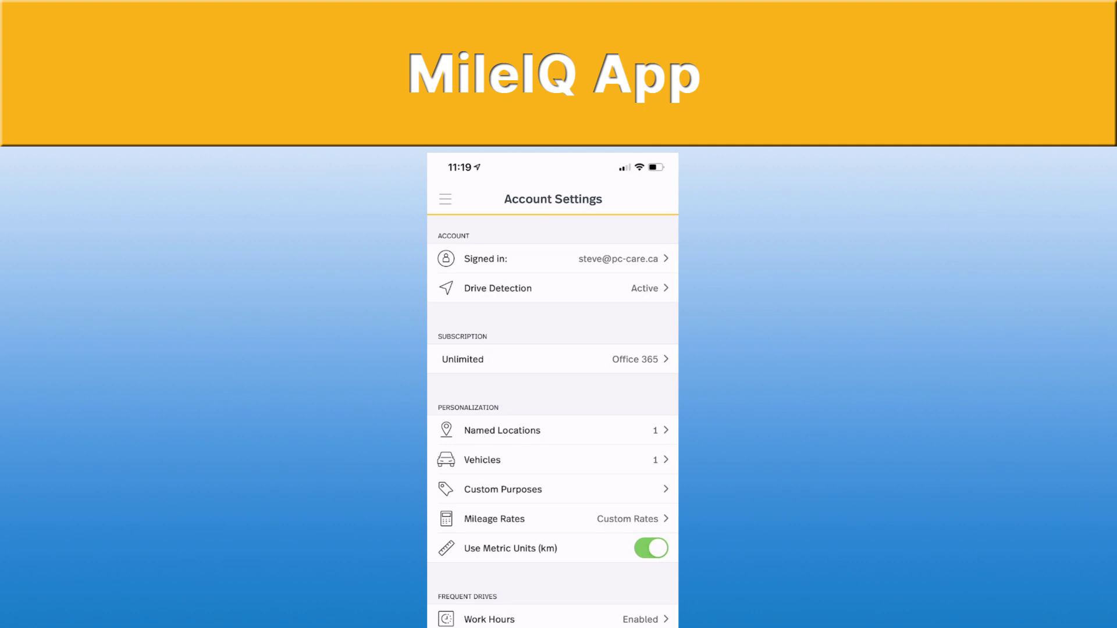
{"action": "left_click", "coordinate": [497, 288]}
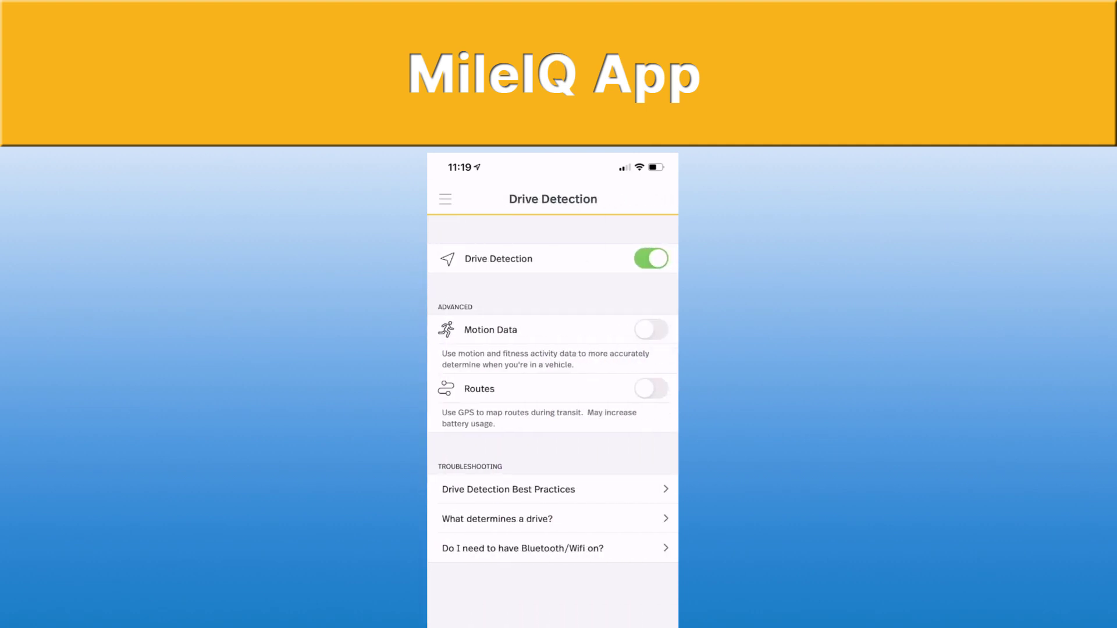
{"action": "left_click", "coordinate": [445, 199]}
{"action": "left_click", "coordinate": [525, 317]}
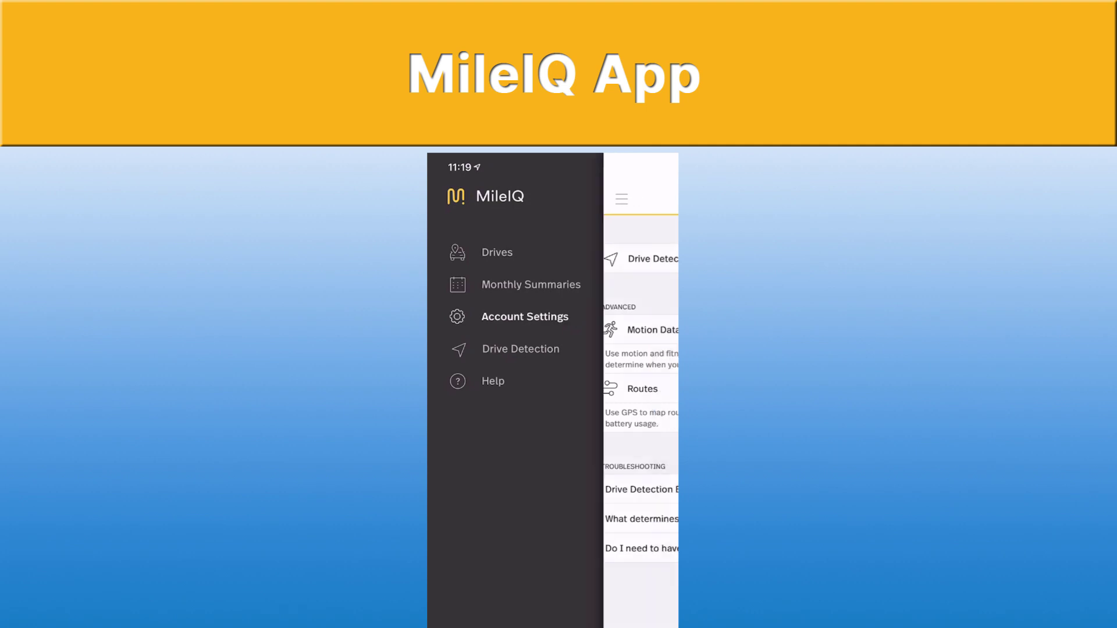
{"action": "scroll", "coordinate": [553, 407], "scroll_direction": "down", "scroll_amount": 2}
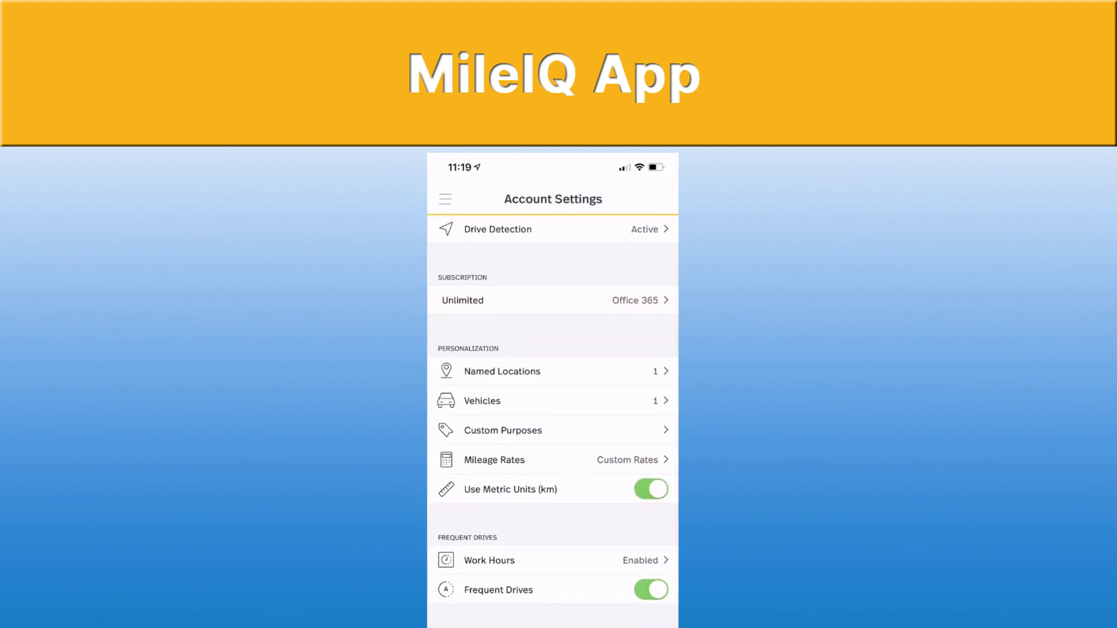
{"action": "scroll", "coordinate": [553, 419], "scroll_direction": "down", "scroll_amount": 1}
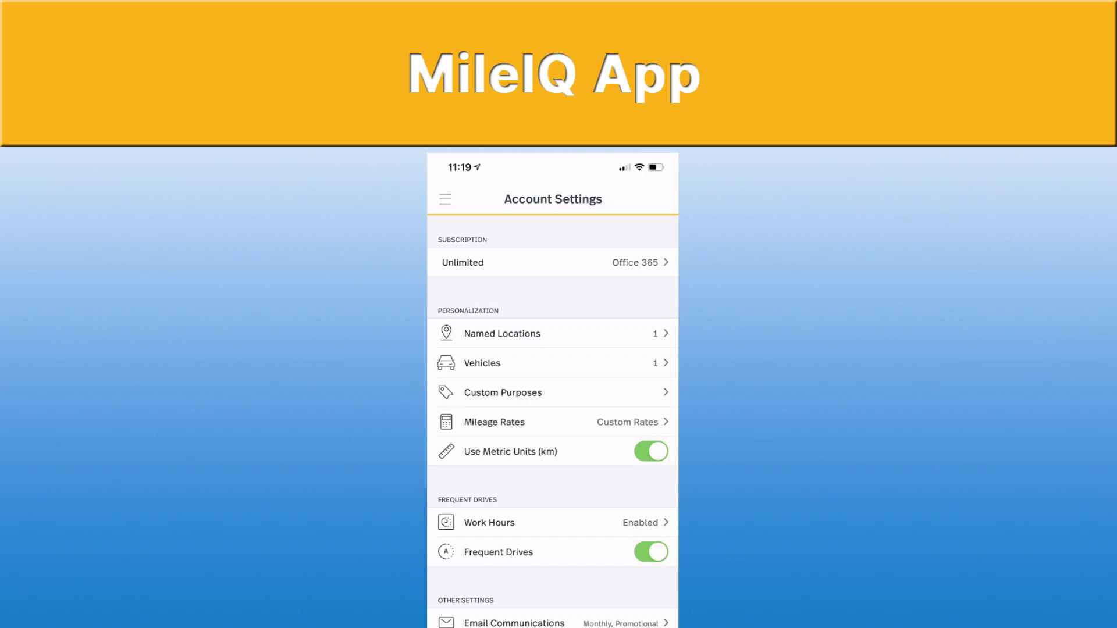
{"action": "left_click", "coordinate": [483, 363]}
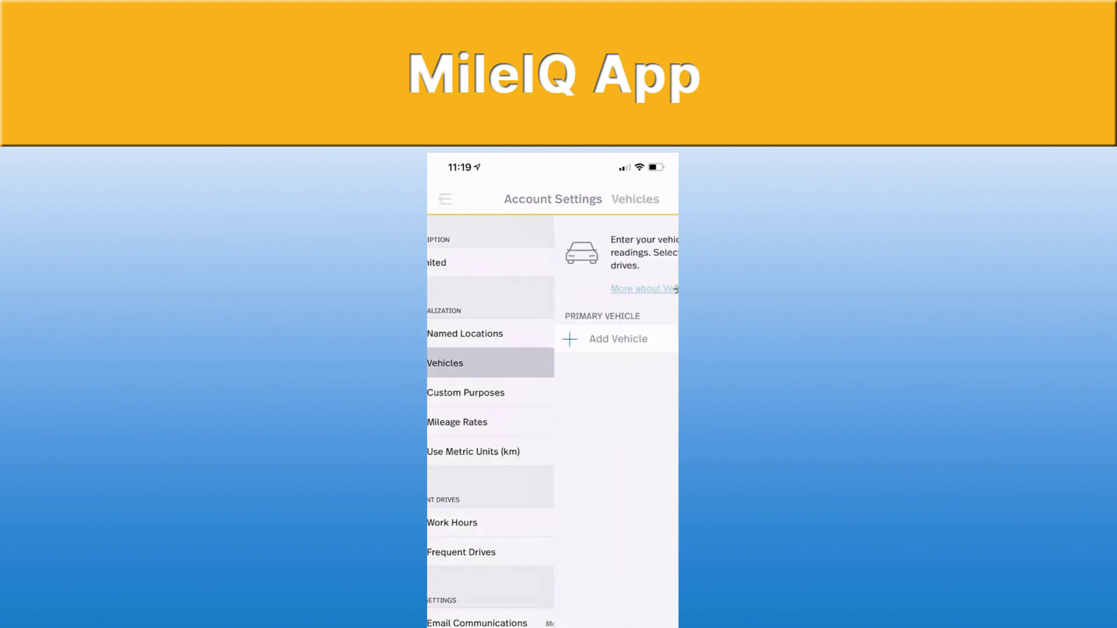
{"action": "left_click", "coordinate": [442, 199]}
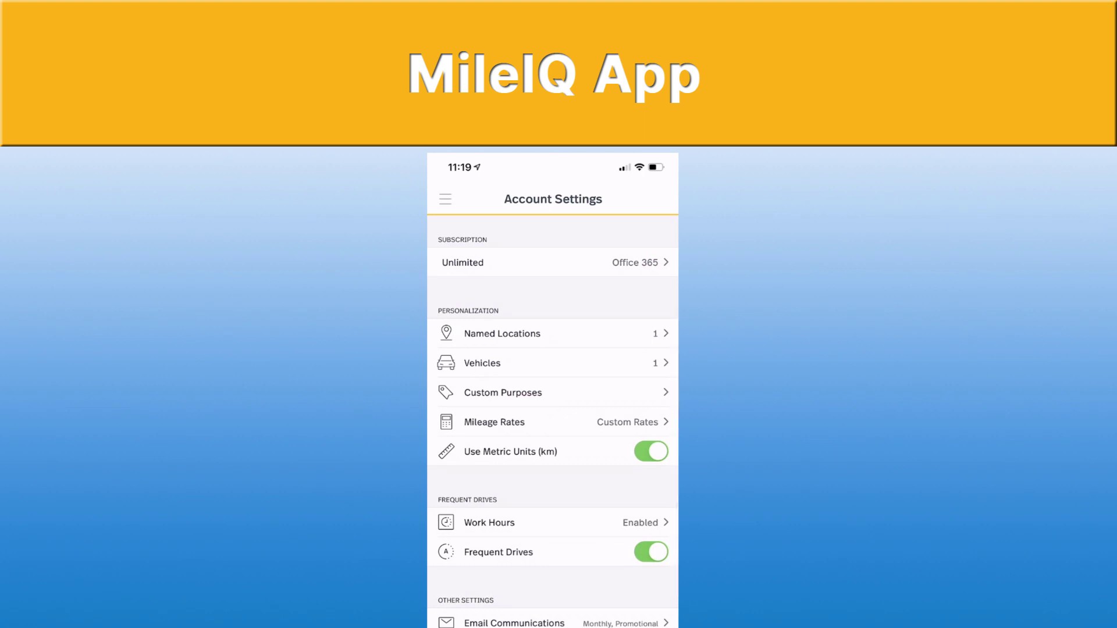
{"action": "left_click", "coordinate": [494, 422]}
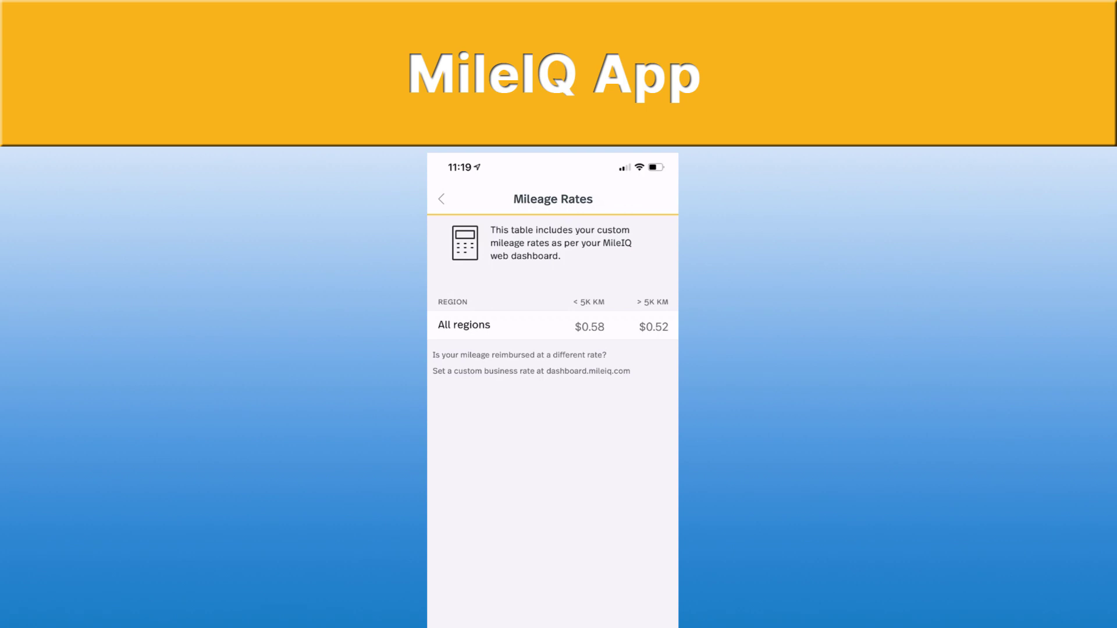
{"action": "left_click", "coordinate": [442, 199]}
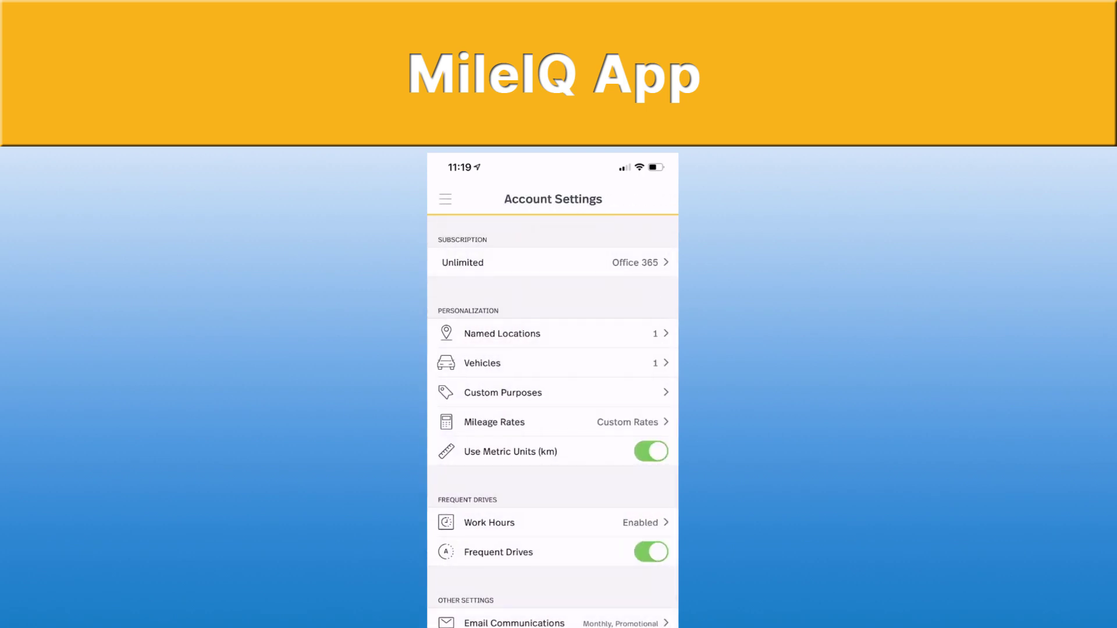
{"action": "left_click", "coordinate": [651, 452]}
{"action": "left_click", "coordinate": [651, 452]}
Step: Check the weekday Work Hours in Account Settings
{"action": "left_click", "coordinate": [489, 523]}
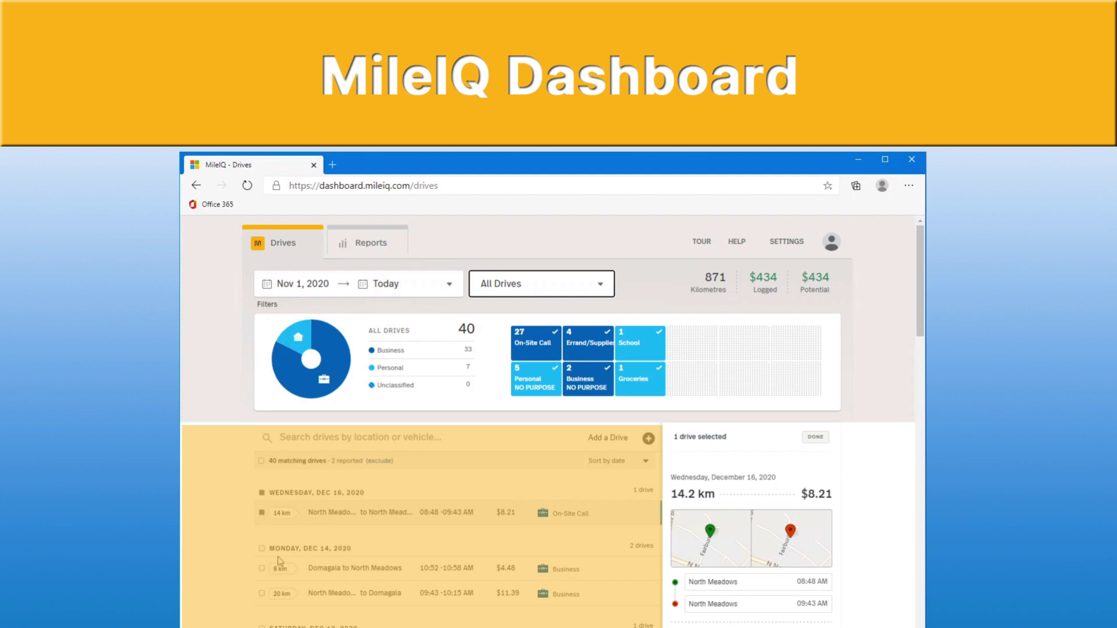
Step: Select both Dec 14 drives and join them into one 27.4 km, $15.87 North Meadows drive
{"action": "left_click", "coordinate": [262, 568]}
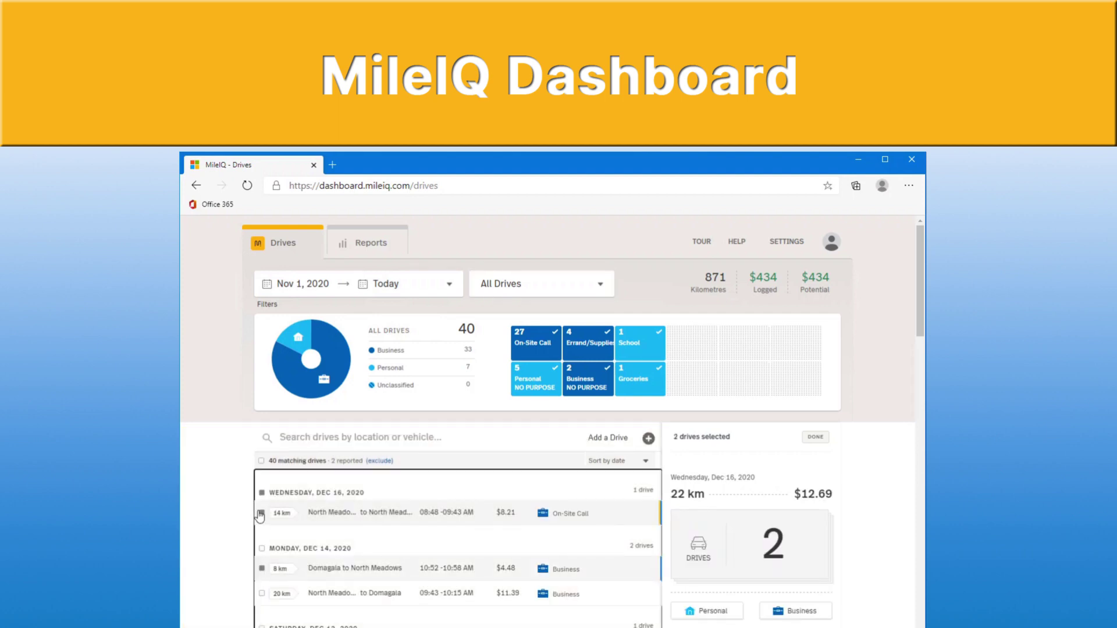
{"action": "left_click", "coordinate": [261, 513]}
{"action": "left_click", "coordinate": [262, 594]}
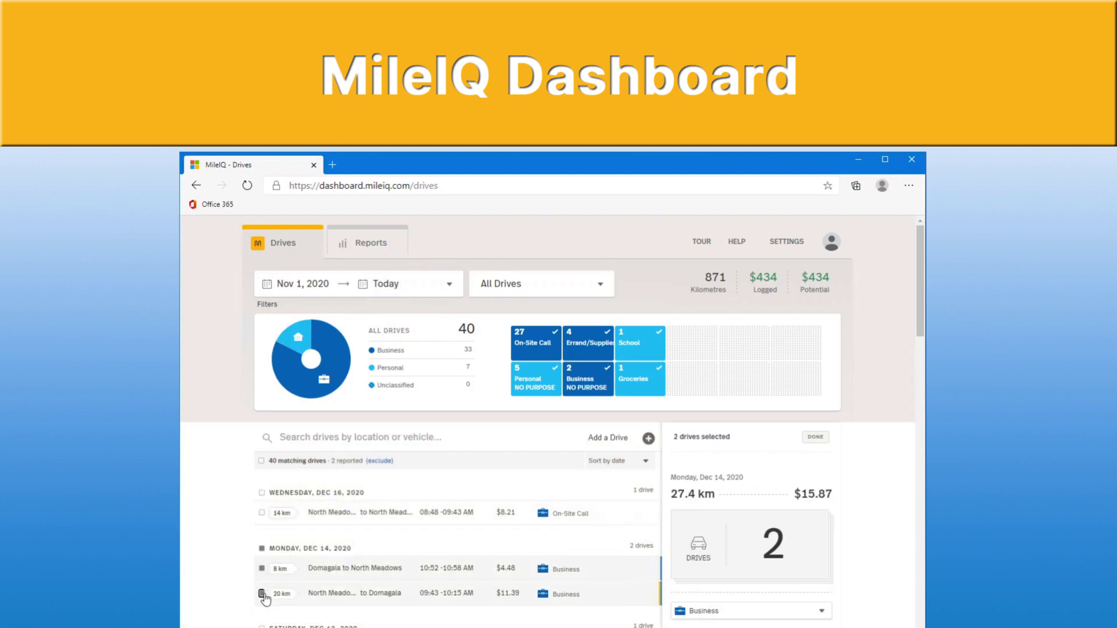
{"action": "scroll", "coordinate": [746, 575], "scroll_direction": "down", "scroll_amount": 1}
{"action": "scroll", "coordinate": [761, 490], "scroll_direction": "down", "scroll_amount": 1}
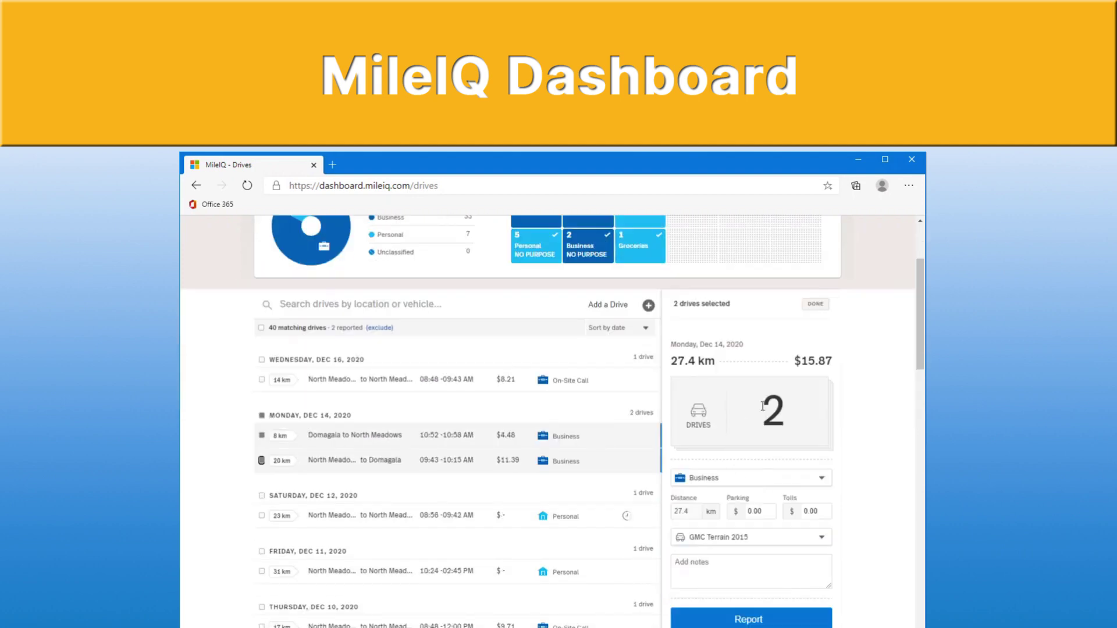
{"action": "scroll", "coordinate": [751, 428], "scroll_direction": "down", "scroll_amount": 1}
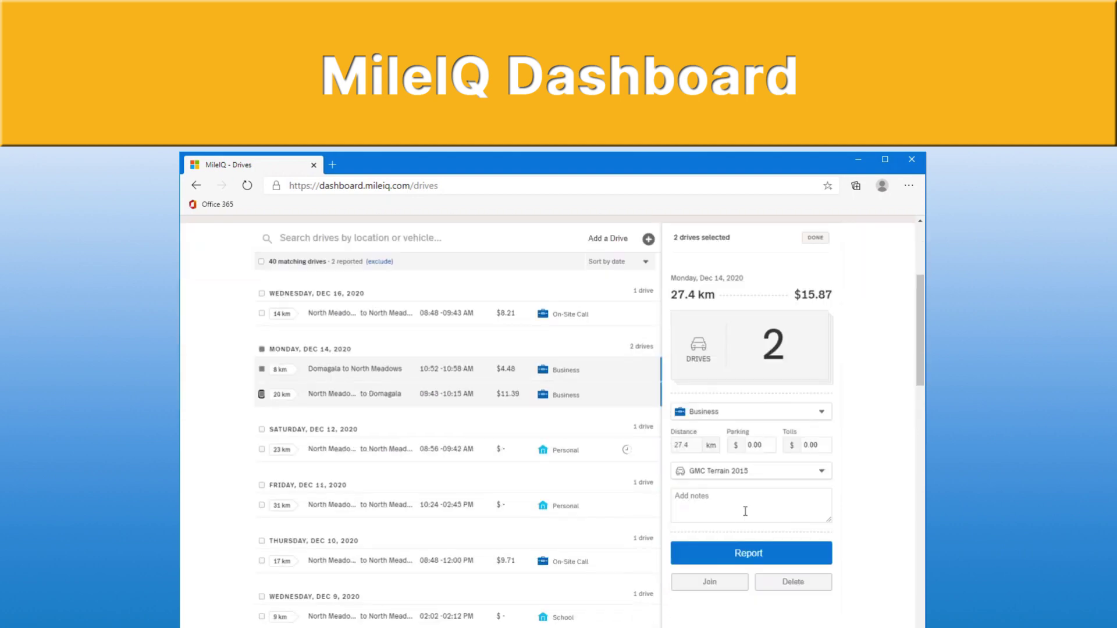
{"action": "left_click", "coordinate": [705, 583]}
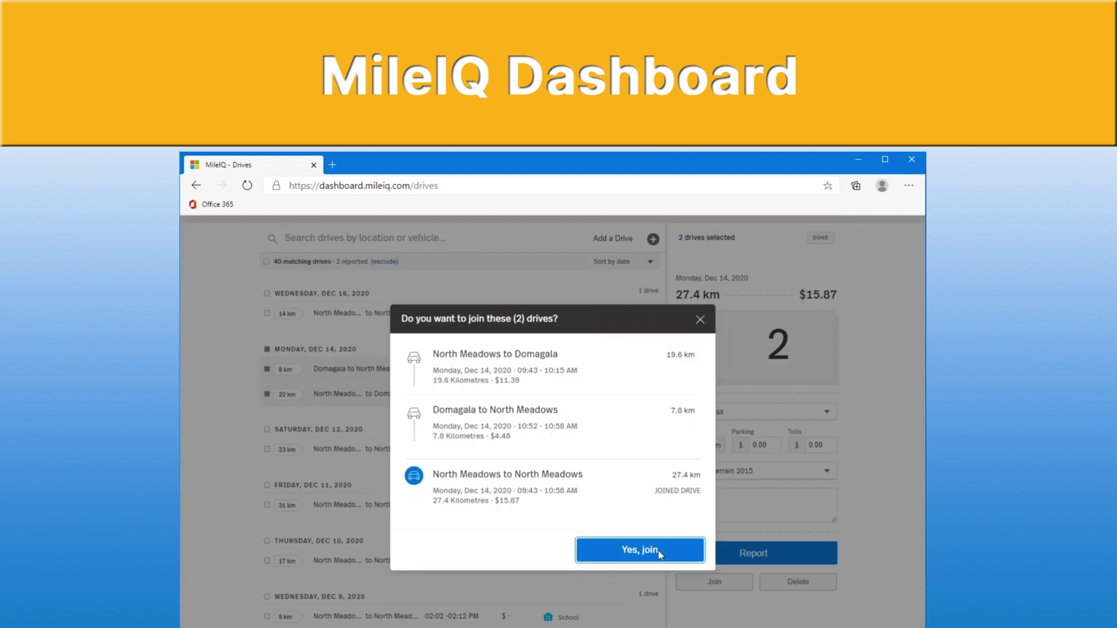
{"action": "left_click", "coordinate": [655, 552]}
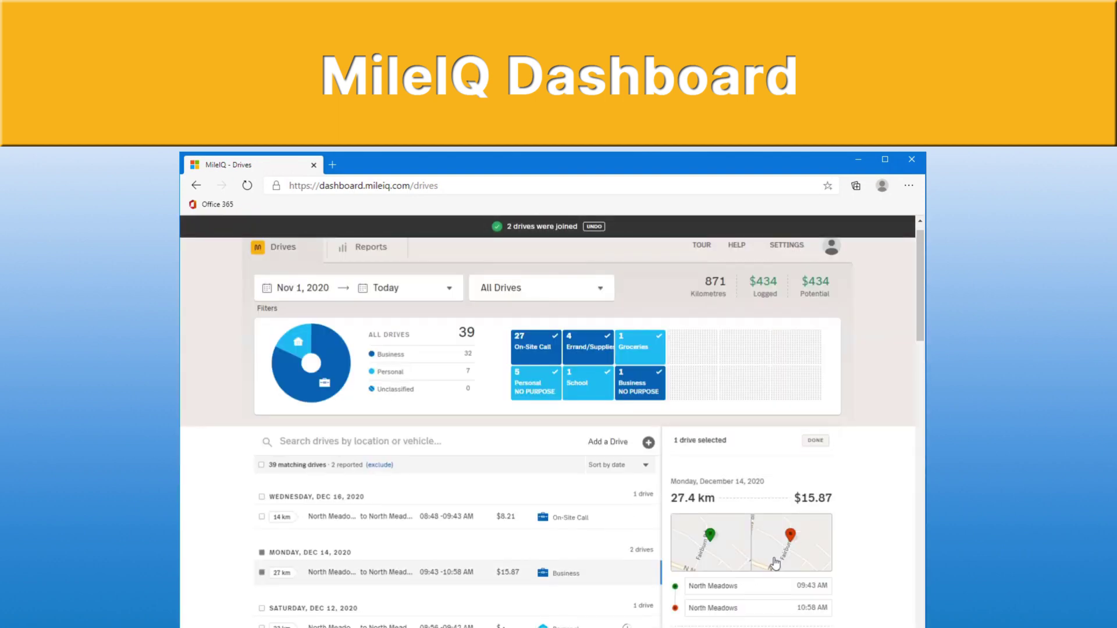
{"action": "scroll", "coordinate": [809, 536], "scroll_direction": "down", "scroll_amount": 1}
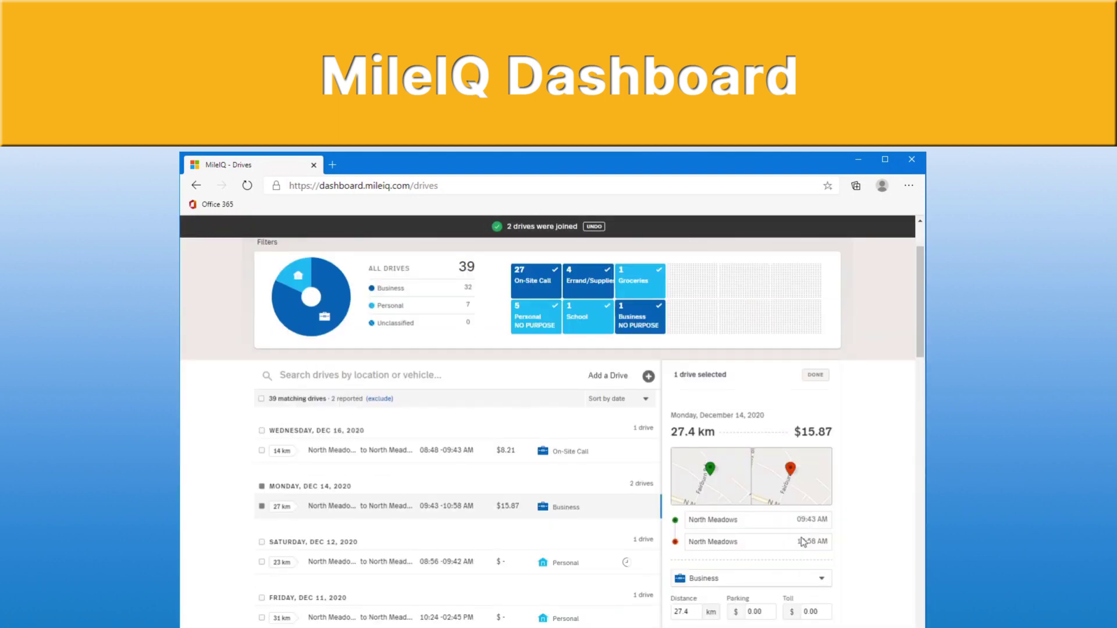
{"action": "left_click", "coordinate": [756, 583]}
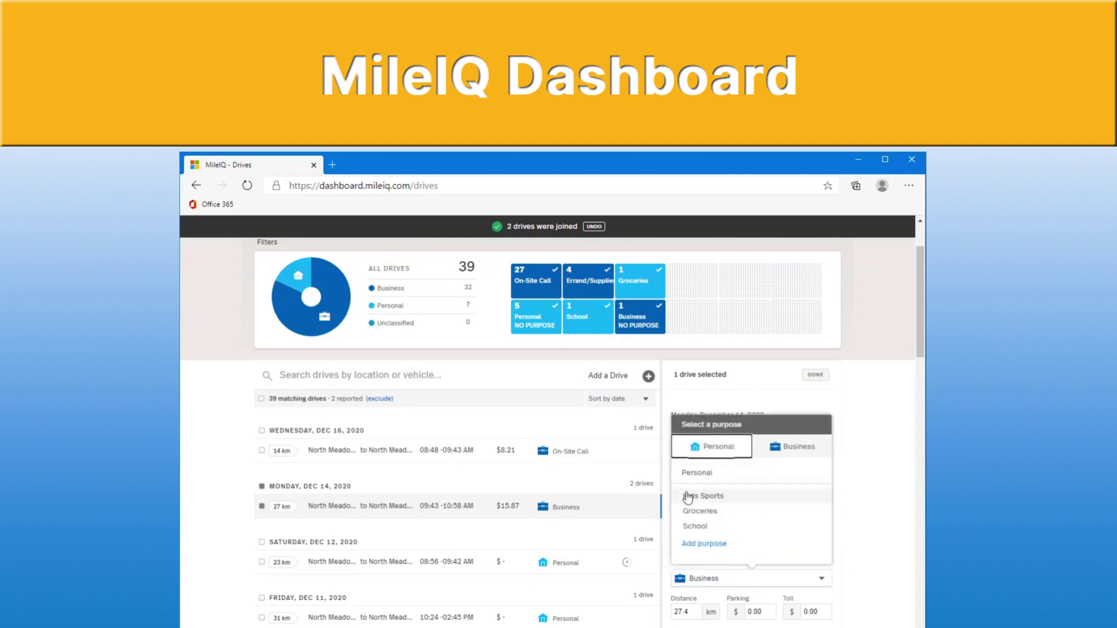
{"action": "left_click", "coordinate": [793, 447]}
{"action": "left_click", "coordinate": [924, 545]}
{"action": "scroll", "coordinate": [835, 534], "scroll_direction": "up", "scroll_amount": 3}
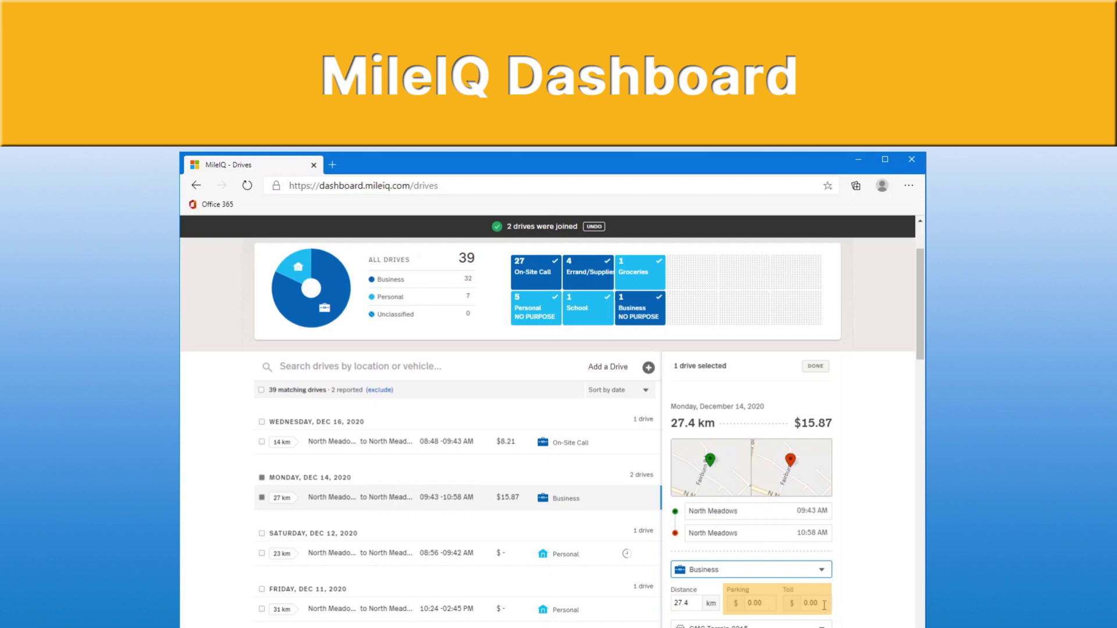
{"action": "scroll", "coordinate": [823, 603], "scroll_direction": "up", "scroll_amount": 2}
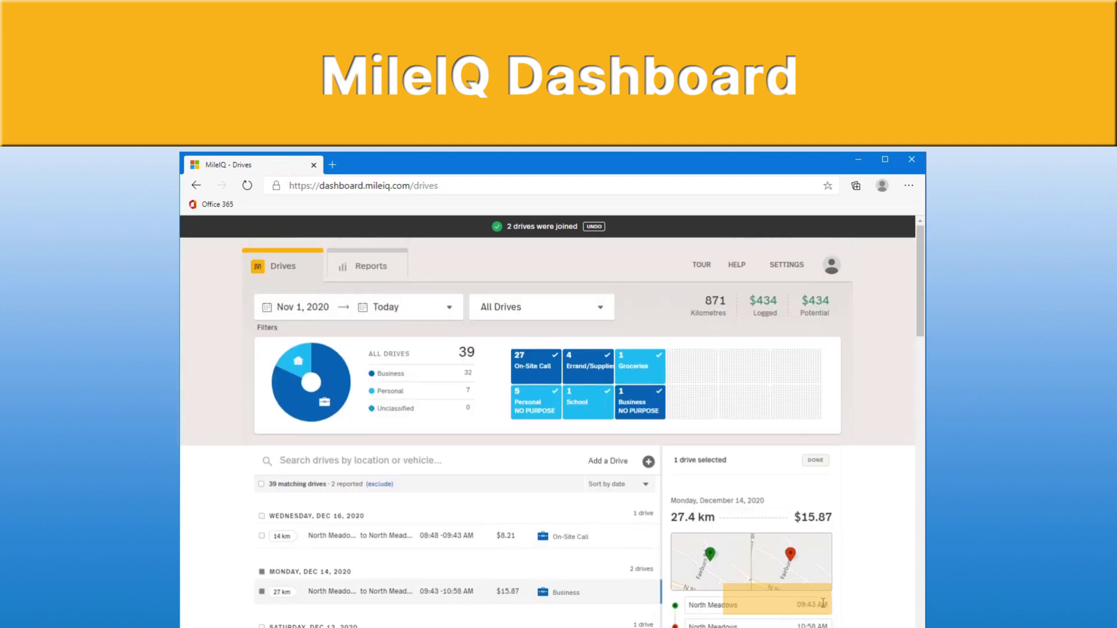
Step: Review the Vehicles & odometer, Mileage Rates and Auto-classification pages under Settings > Drives
{"action": "left_click", "coordinate": [786, 265]}
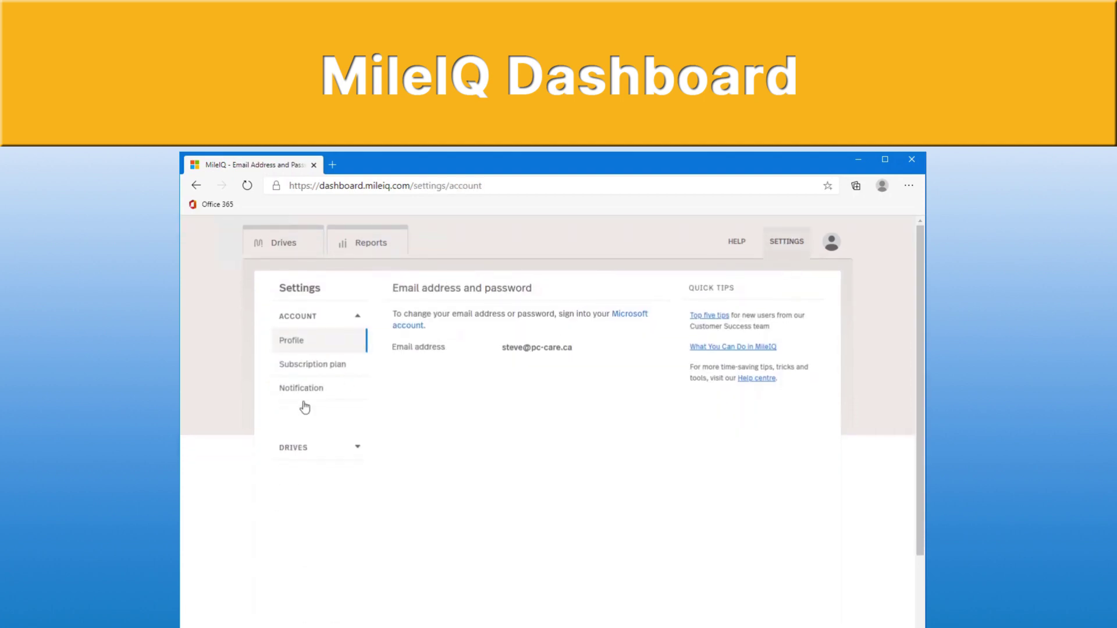
{"action": "left_click", "coordinate": [307, 447]}
{"action": "left_click", "coordinate": [282, 470]}
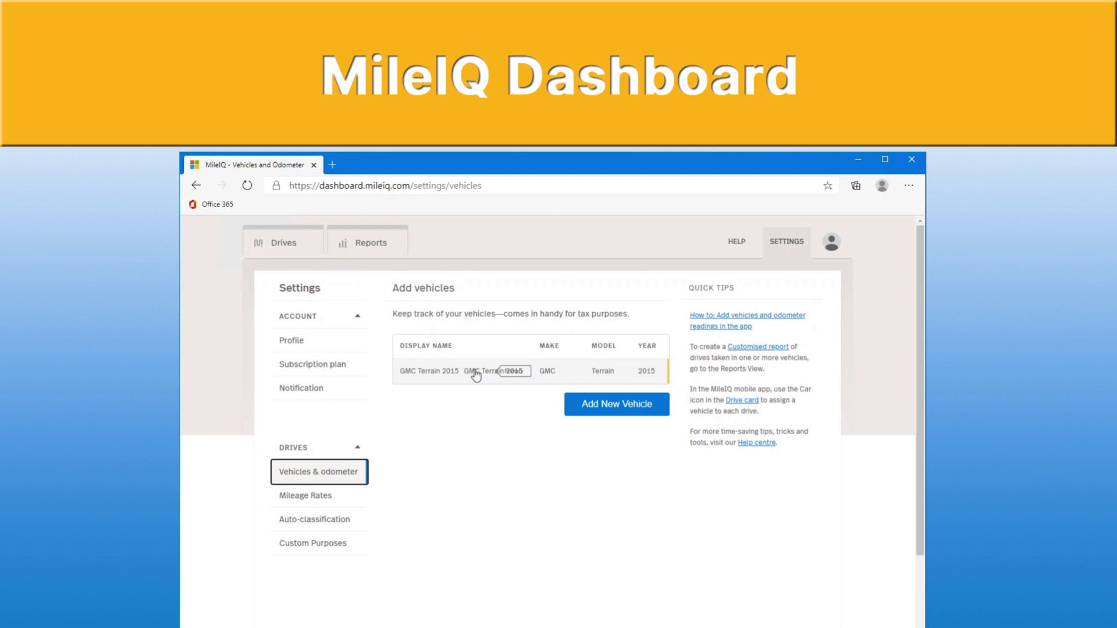
{"action": "left_click", "coordinate": [318, 498]}
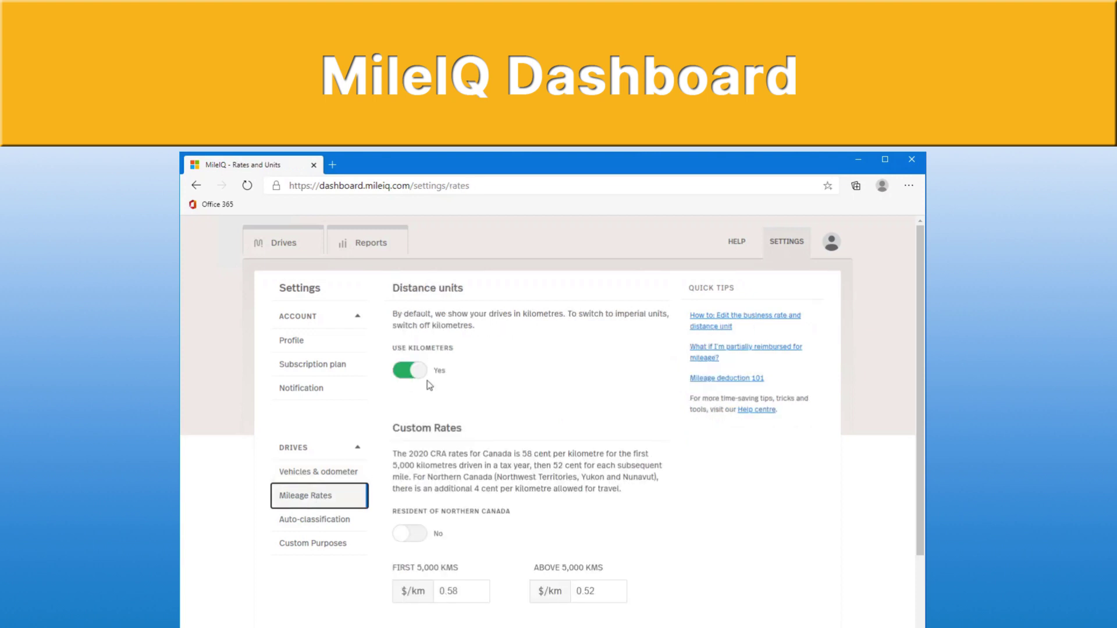
{"action": "scroll", "coordinate": [453, 451], "scroll_direction": "down", "scroll_amount": 1}
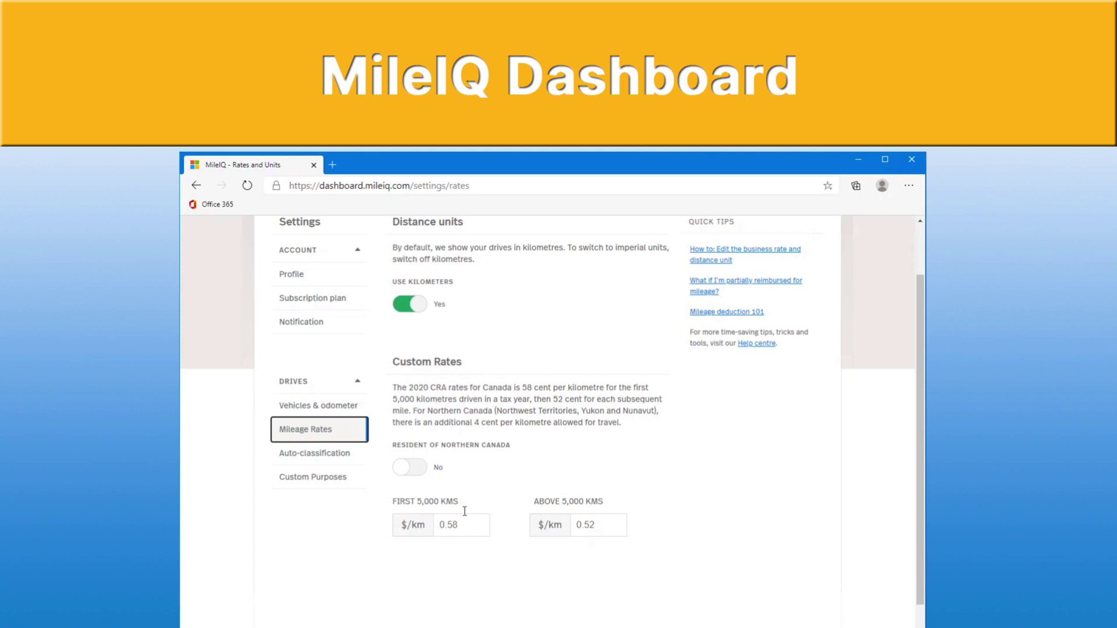
{"action": "left_click", "coordinate": [337, 460]}
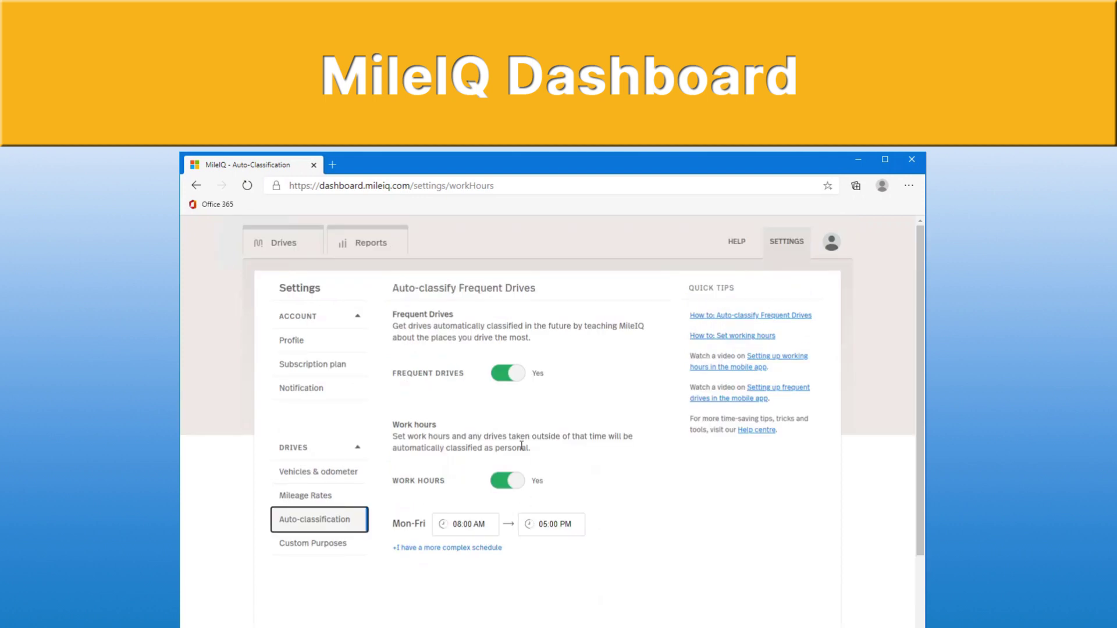
Step: Split the Mon–Fri work hours into per-day rows, then view Custom Purposes
{"action": "left_click", "coordinate": [486, 553]}
{"action": "scroll", "coordinate": [590, 530], "scroll_direction": "down", "scroll_amount": 1}
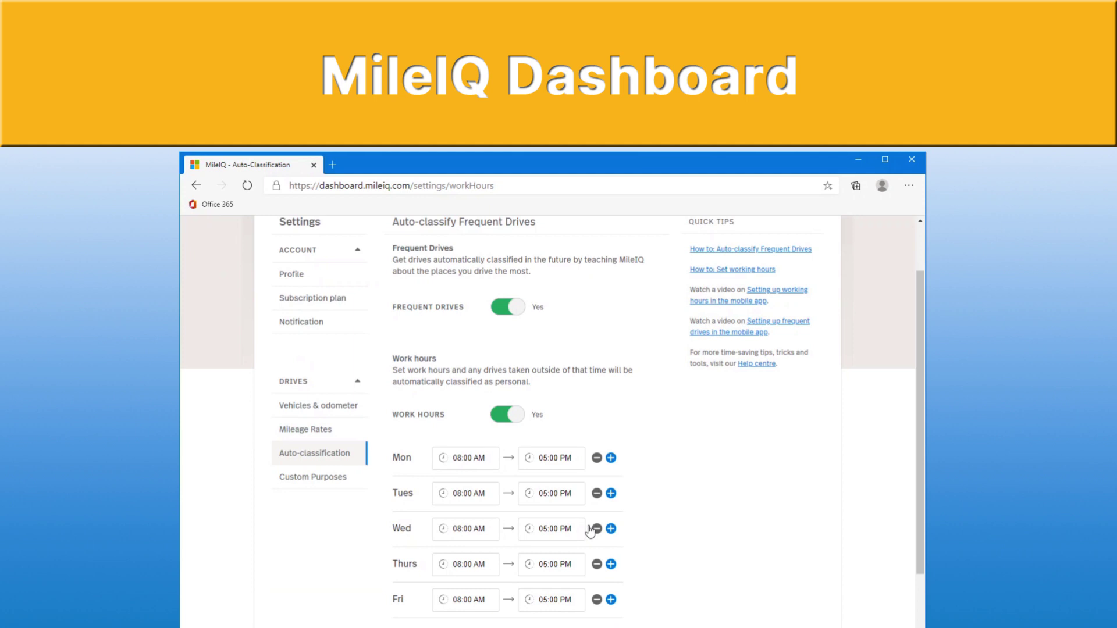
{"action": "scroll", "coordinate": [618, 528], "scroll_direction": "down", "scroll_amount": 2}
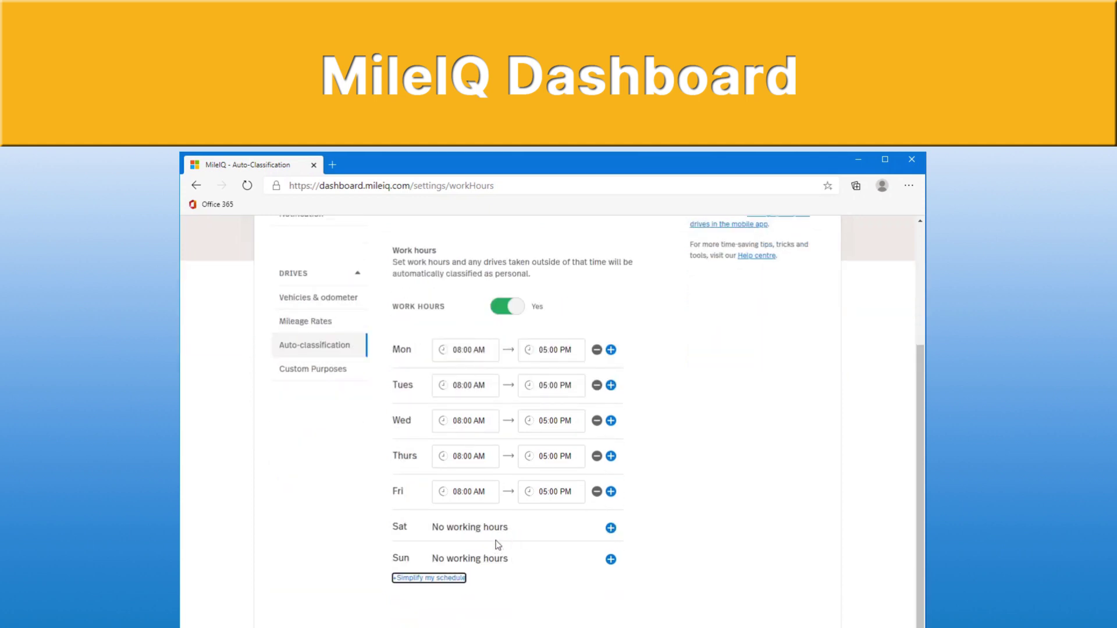
{"action": "scroll", "coordinate": [310, 412], "scroll_direction": "up", "scroll_amount": 2}
{"action": "left_click", "coordinate": [302, 512]}
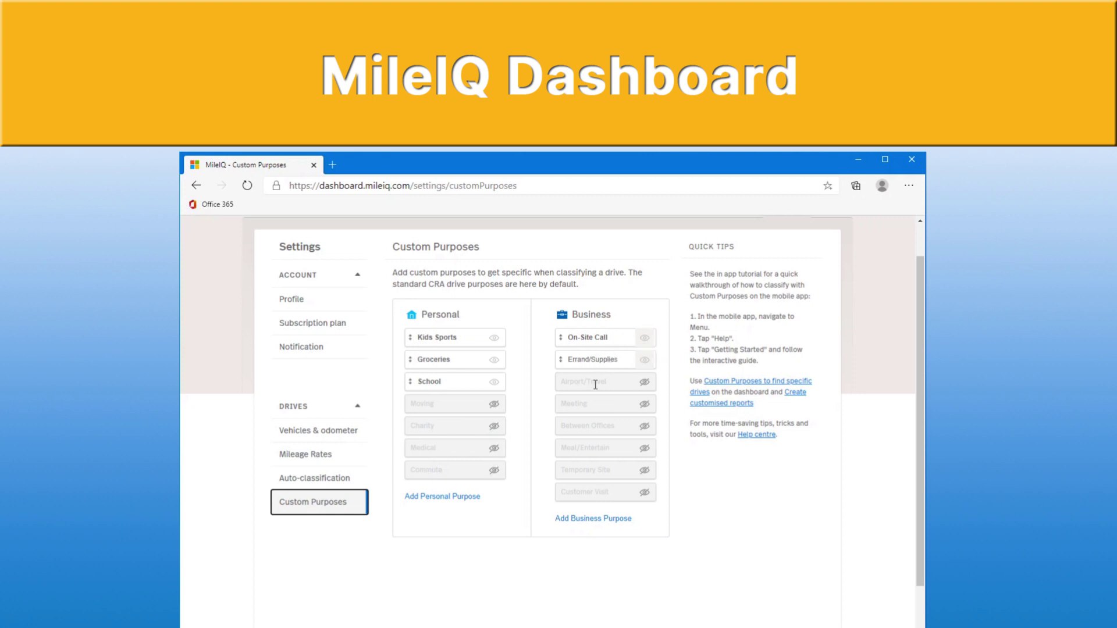
Step: Show the Reports page: Nov 1–Dec 16, 2020, 39 drives, 870 km, $433.39
{"action": "scroll", "coordinate": [415, 509], "scroll_direction": "up", "scroll_amount": 1}
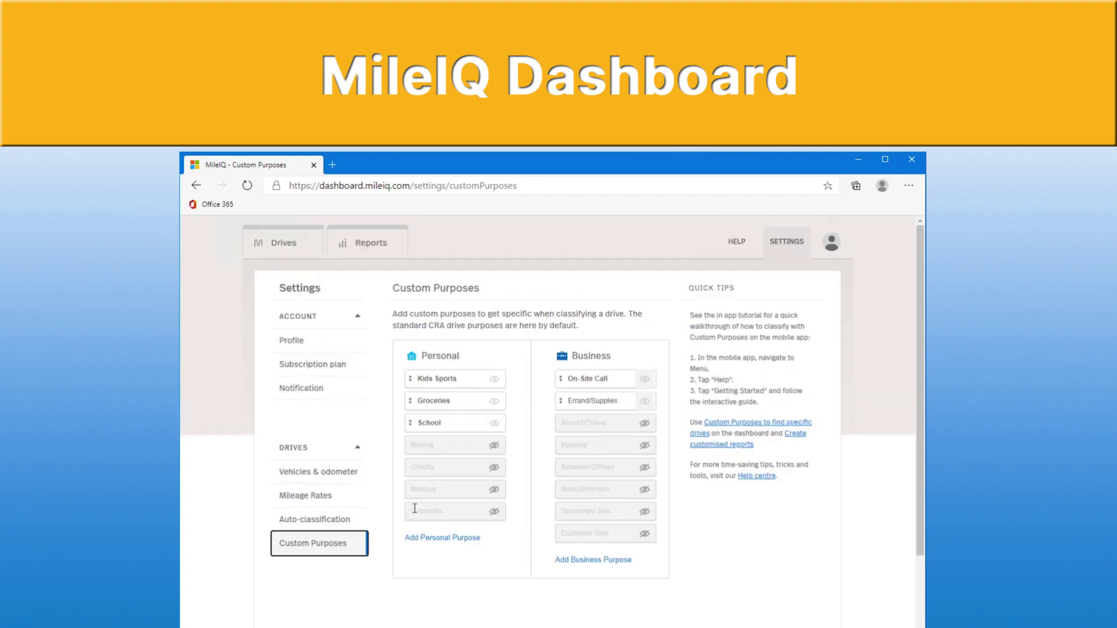
{"action": "left_click", "coordinate": [348, 252]}
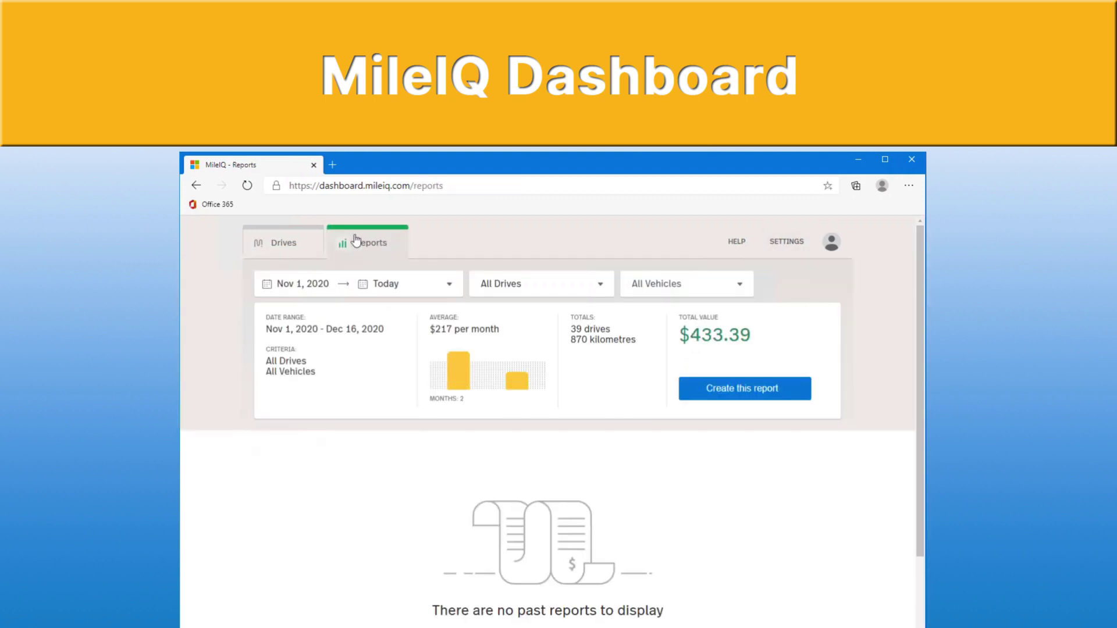
{"action": "scroll", "coordinate": [629, 447], "scroll_direction": "down", "scroll_amount": 1}
{"action": "scroll", "coordinate": [630, 446], "scroll_direction": "up", "scroll_amount": 1}
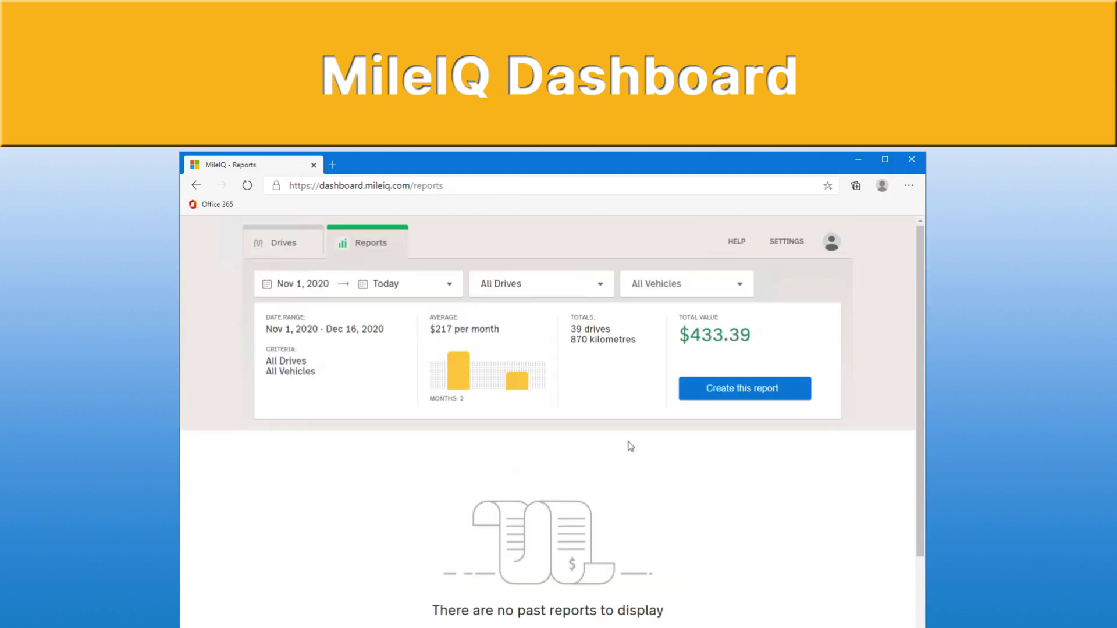